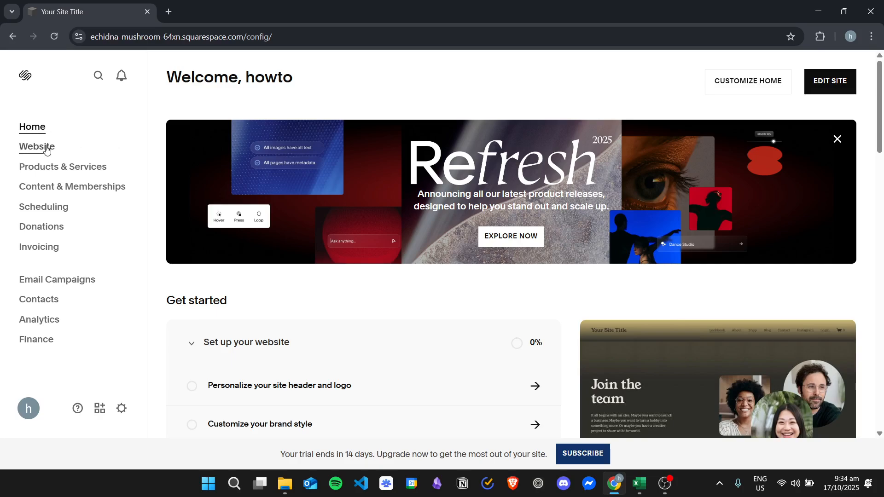
Open the website's Lookbook page for editing.
{"action": "left_click", "coordinate": [46, 147]}
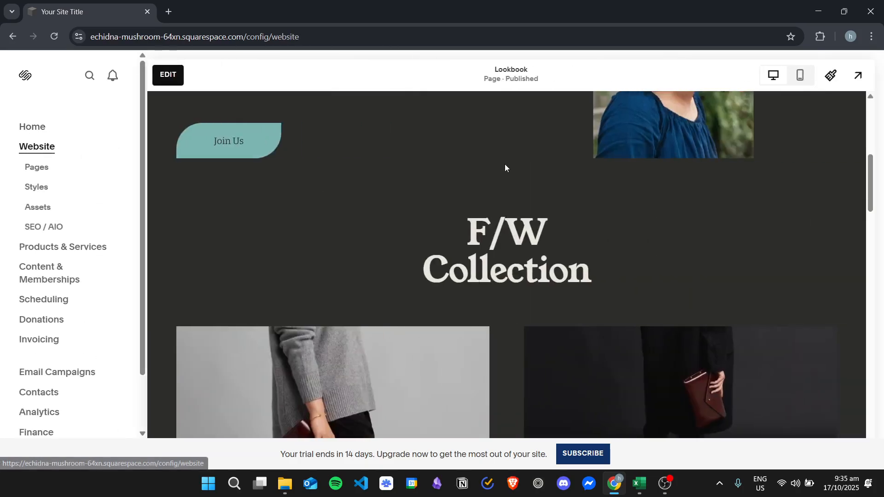
{"action": "scroll", "coordinate": [505, 168], "scroll_direction": "up", "scroll_amount": 4}
{"action": "left_click", "coordinate": [168, 75]}
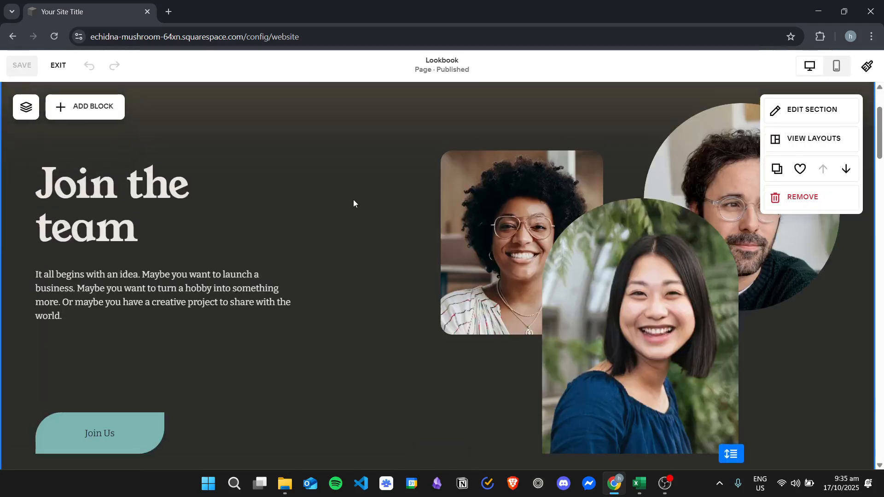
{"action": "scroll", "coordinate": [354, 202], "scroll_direction": "up", "scroll_amount": 3}
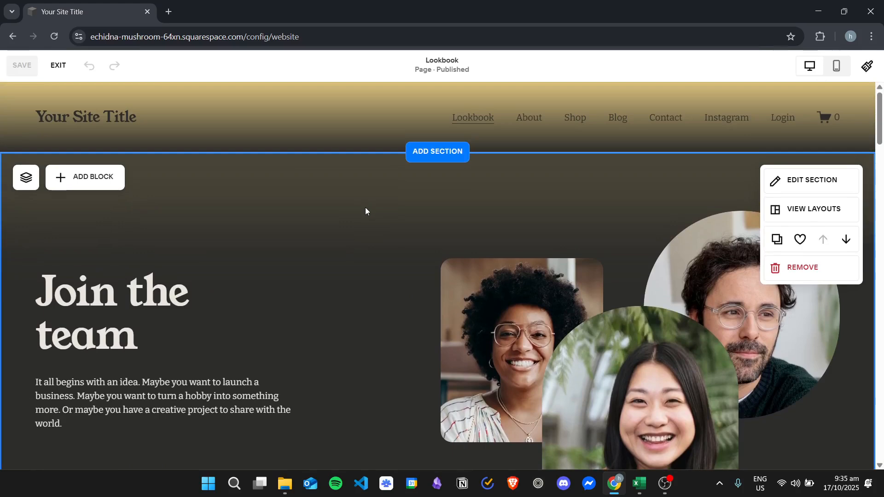
{"action": "scroll", "coordinate": [366, 205], "scroll_direction": "down", "scroll_amount": 2}
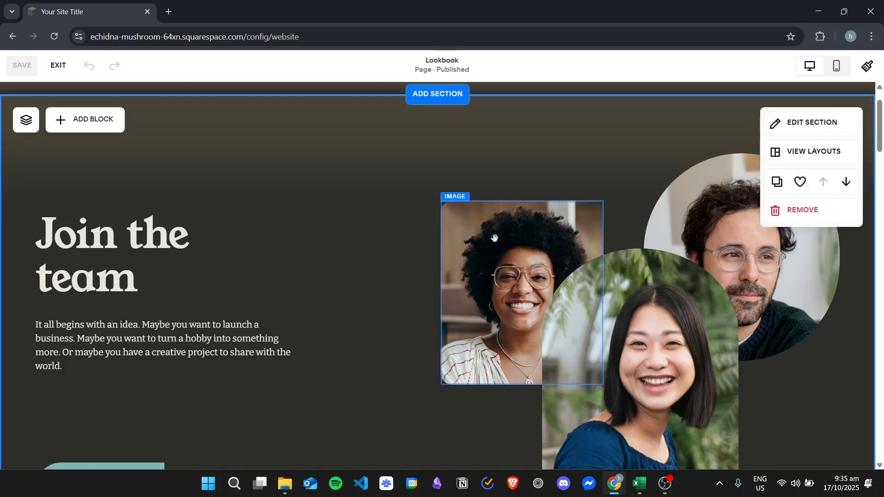
Rearrange the Join the team section, moving the three portraits to its left half and the text and Join Us button to its right half.
{"action": "left_click", "coordinate": [272, 192]}
{"action": "left_click_drag", "start_coordinate": [493, 258], "coordinate": [323, 210]}
{"action": "left_click_drag", "start_coordinate": [618, 343], "coordinate": [438, 295]}
{"action": "left_click_drag", "start_coordinate": [138, 304], "coordinate": [172, 327]}
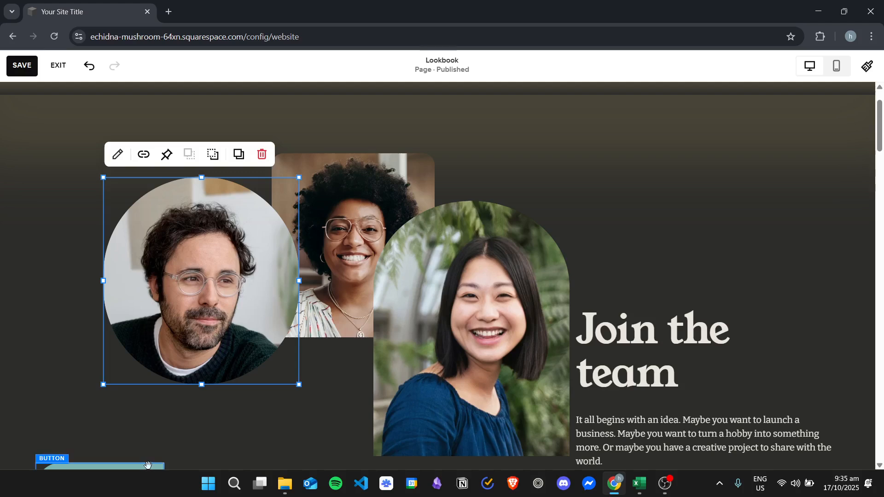
{"action": "left_click_drag", "start_coordinate": [150, 465], "coordinate": [576, 193]}
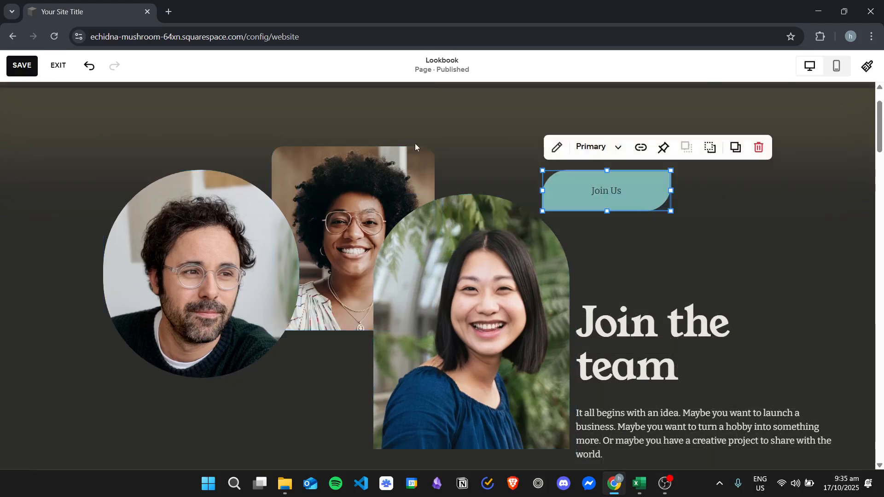
Undo all the block moves made in the Join the team section.
{"action": "left_click", "coordinate": [93, 65]}
{"action": "left_click", "coordinate": [92, 64]}
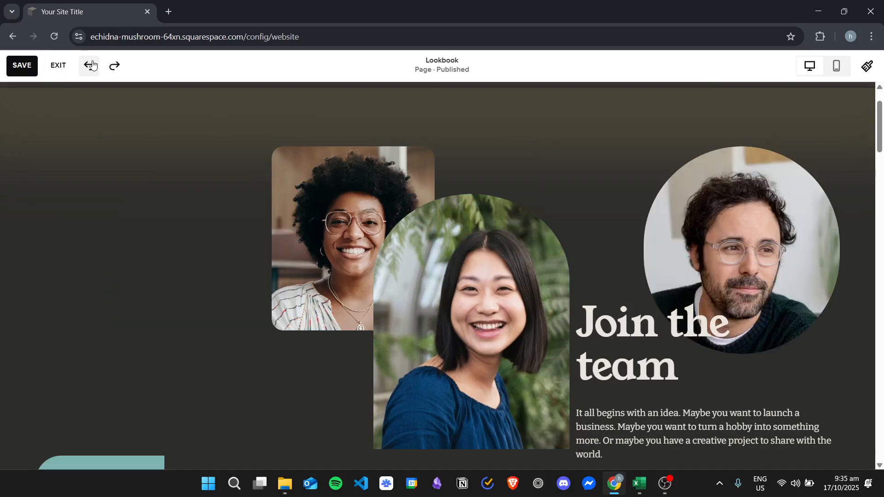
{"action": "left_click", "coordinate": [92, 65]}
{"action": "left_click", "coordinate": [92, 65]}
{"action": "left_click", "coordinate": [92, 65]}
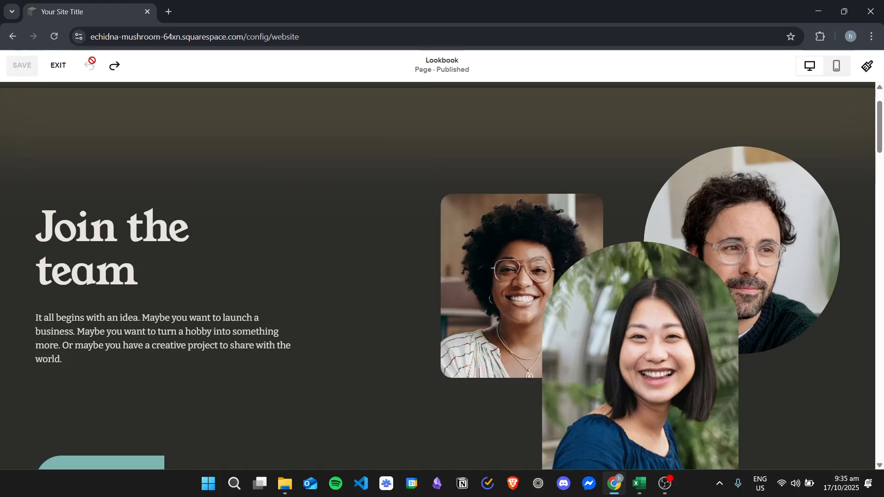
{"action": "scroll", "coordinate": [559, 232], "scroll_direction": "down", "scroll_amount": 1}
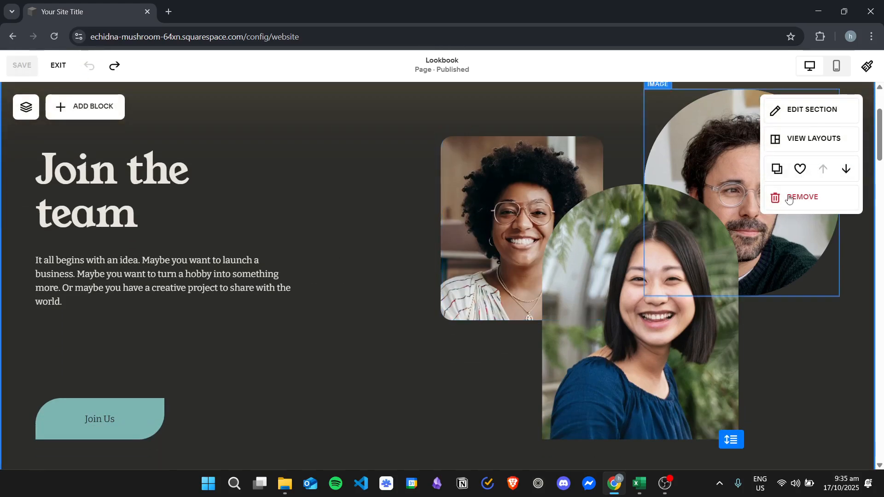
{"action": "scroll", "coordinate": [404, 250], "scroll_direction": "up", "scroll_amount": 1}
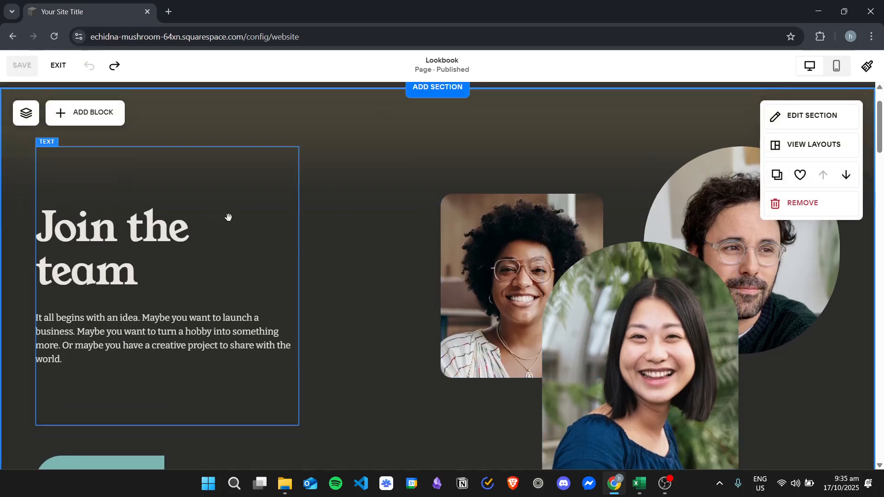
Redo all the undone block moves in the Join the team section.
{"action": "left_click", "coordinate": [115, 67]}
{"action": "left_click", "coordinate": [114, 66]}
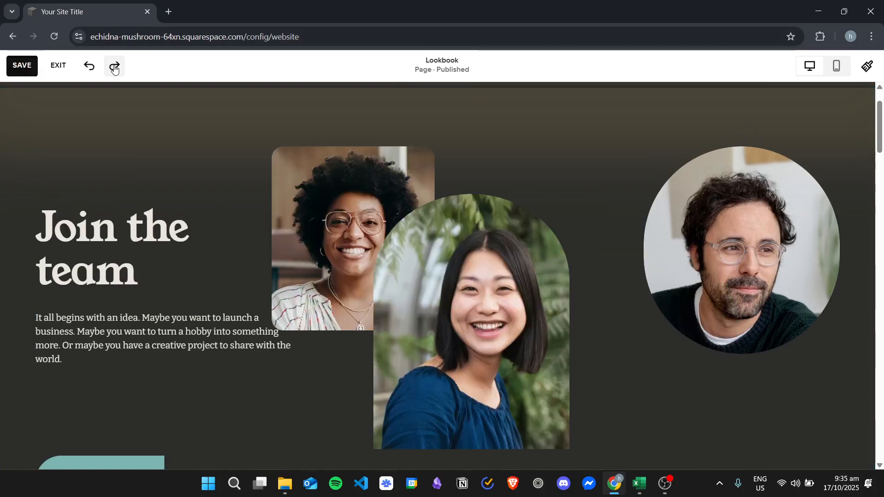
{"action": "left_click", "coordinate": [114, 66]}
{"action": "left_click", "coordinate": [115, 67]}
{"action": "left_click", "coordinate": [114, 67]}
{"action": "left_click", "coordinate": [115, 67]}
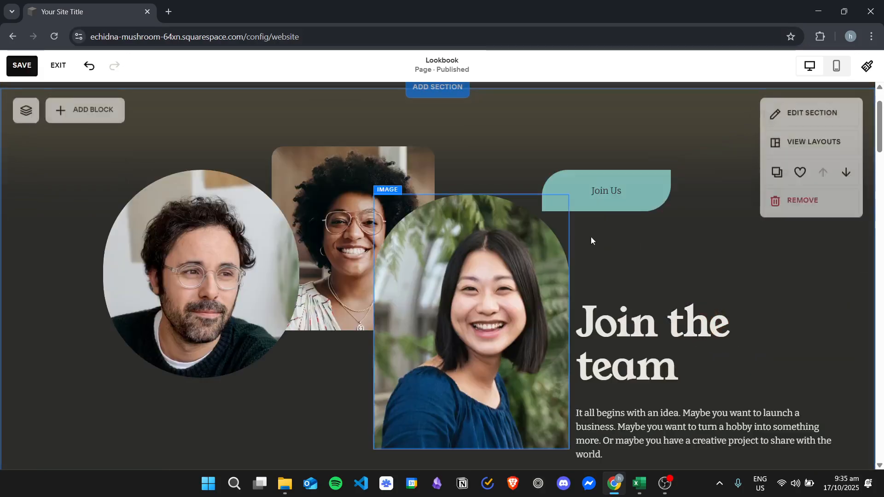
Undo the portrait, text and button moves again to restore the section's original layout.
{"action": "left_click", "coordinate": [87, 67]}
{"action": "left_click", "coordinate": [87, 67]}
{"action": "left_click", "coordinate": [87, 67]}
{"action": "left_click", "coordinate": [87, 67]}
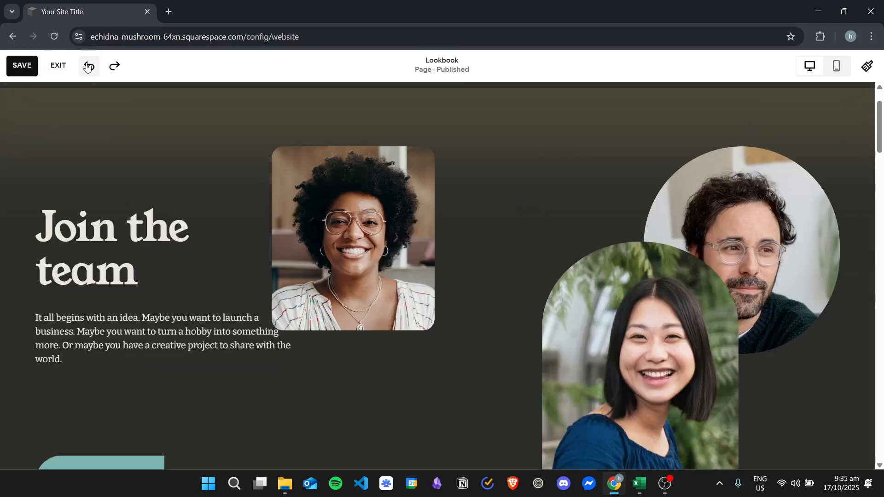
{"action": "left_click", "coordinate": [87, 67]}
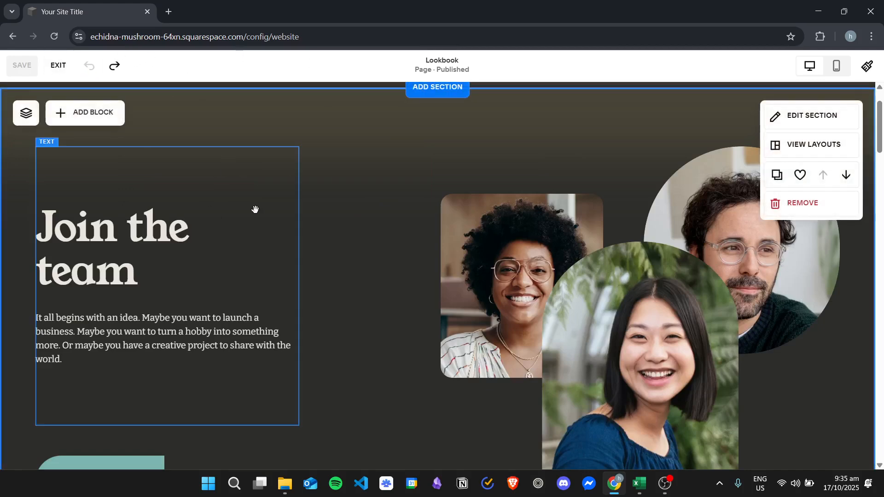
Redo the block moves in the Join the team section, save the Lookbook page and exit editing.
{"action": "left_click", "coordinate": [114, 67]}
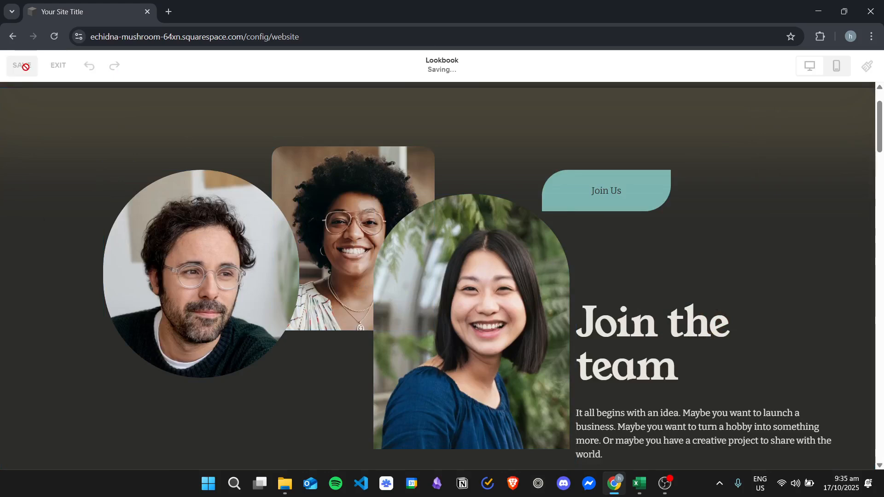
{"action": "left_click", "coordinate": [58, 65]}
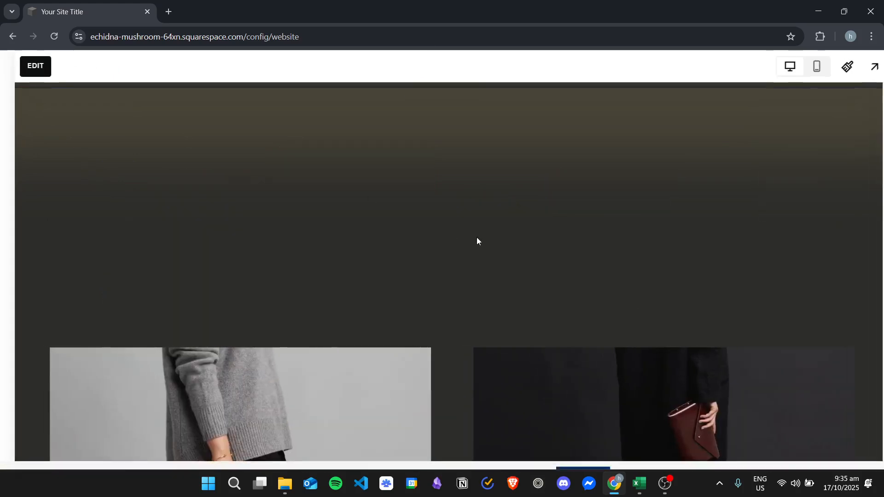
Reopen the page for editing and manually move the text and Join Us button back to the section's left half and the portraits to its right.
{"action": "left_click", "coordinate": [166, 75]}
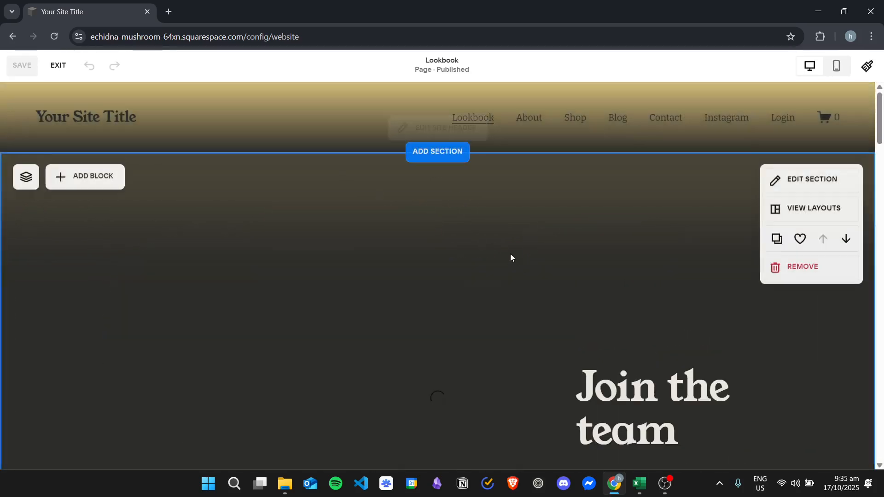
{"action": "scroll", "coordinate": [460, 239], "scroll_direction": "down", "scroll_amount": 1}
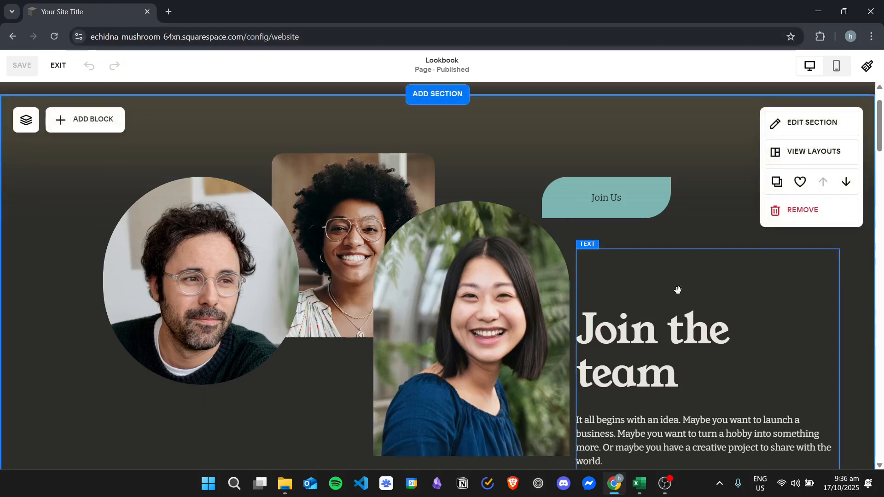
{"action": "left_click_drag", "start_coordinate": [600, 247], "coordinate": [151, 196]}
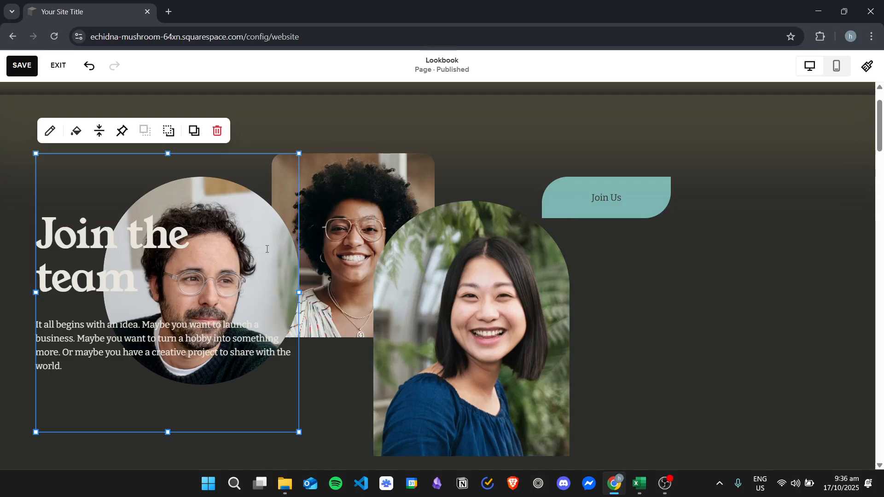
{"action": "left_click_drag", "start_coordinate": [344, 190], "coordinate": [480, 214]}
{"action": "left_click_drag", "start_coordinate": [275, 231], "coordinate": [275, 303]}
{"action": "left_click_drag", "start_coordinate": [270, 212], "coordinate": [578, 250]}
{"action": "left_click_drag", "start_coordinate": [208, 217], "coordinate": [206, 199]}
{"action": "left_click_drag", "start_coordinate": [636, 198], "coordinate": [125, 435]}
{"action": "left_click_drag", "start_coordinate": [683, 226], "coordinate": [808, 204]}
{"action": "left_click_drag", "start_coordinate": [467, 325], "coordinate": [635, 371]}
{"action": "left_click_drag", "start_coordinate": [525, 208], "coordinate": [532, 205]}
{"action": "left_click", "coordinate": [406, 249]}
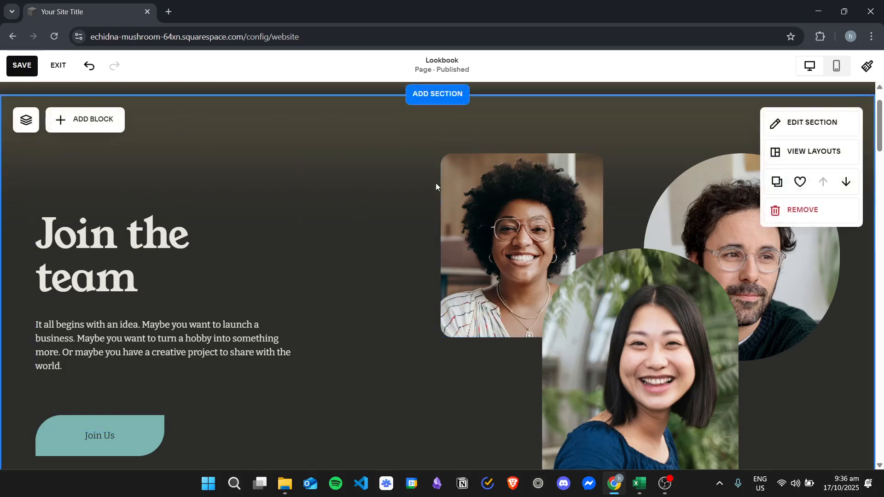
Save the Lookbook page with the manually restored Join the team layout.
{"action": "scroll", "coordinate": [408, 247], "scroll_direction": "up", "scroll_amount": 1}
{"action": "scroll", "coordinate": [408, 247], "scroll_direction": "down", "scroll_amount": 2}
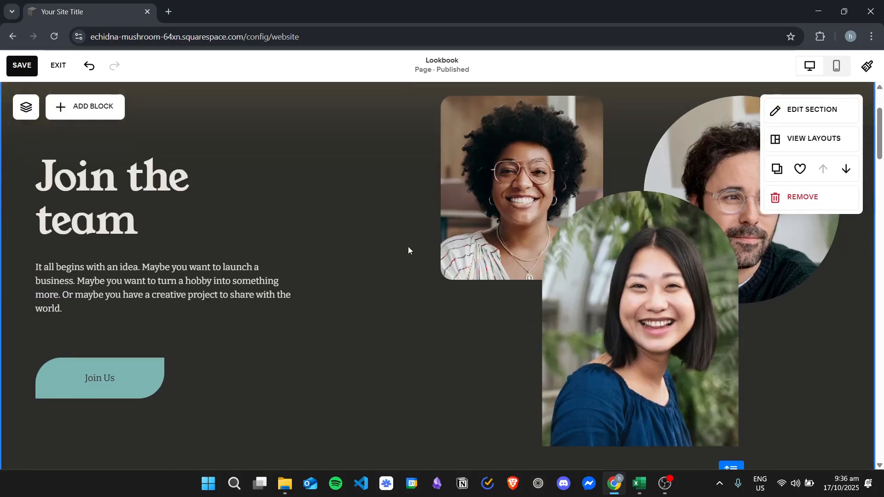
{"action": "scroll", "coordinate": [394, 239], "scroll_direction": "up", "scroll_amount": 1}
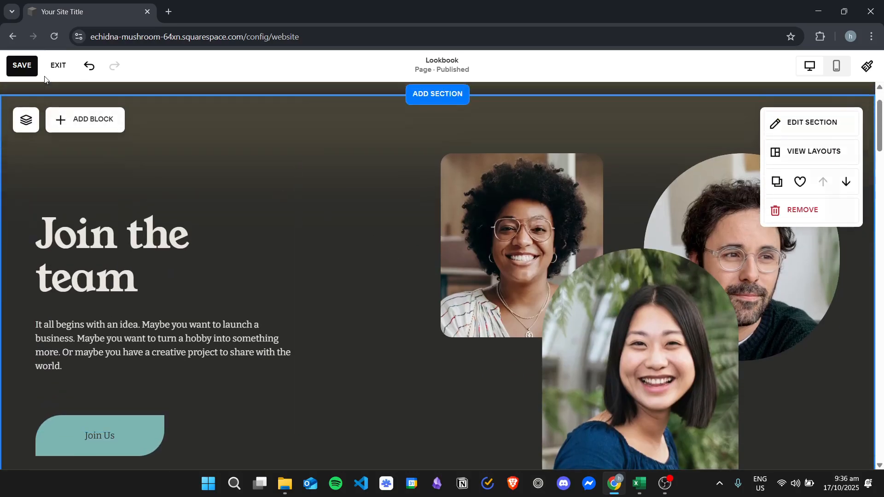
{"action": "left_click", "coordinate": [18, 64]}
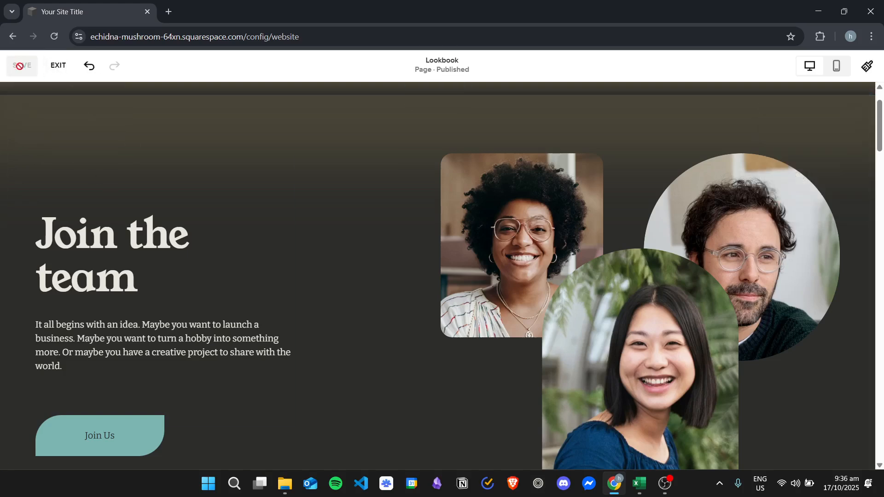
Undo the last four block moves on the saved page.
{"action": "left_click", "coordinate": [88, 66]}
{"action": "left_click", "coordinate": [89, 66]}
{"action": "left_click", "coordinate": [89, 66]}
{"action": "left_click", "coordinate": [88, 66]}
Redo the four undone block moves in the Join the team section.
{"action": "left_click", "coordinate": [114, 66]}
{"action": "left_click", "coordinate": [114, 67]}
{"action": "left_click", "coordinate": [115, 67]}
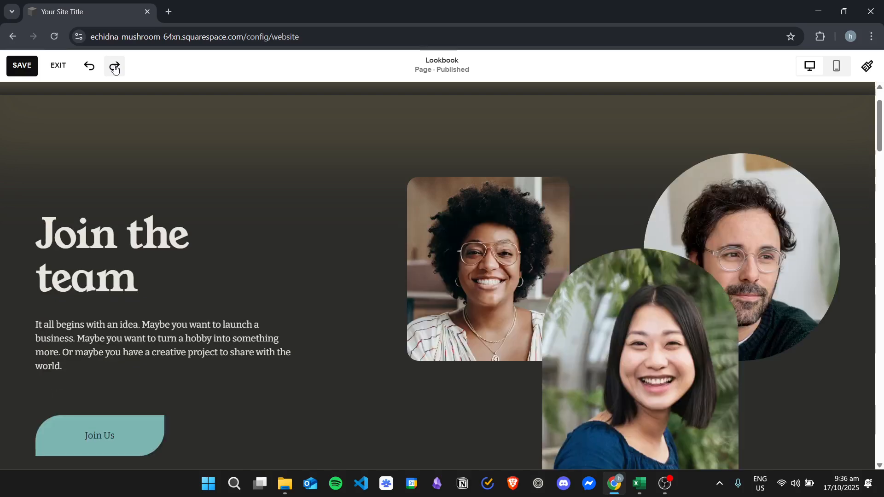
{"action": "left_click", "coordinate": [115, 67]}
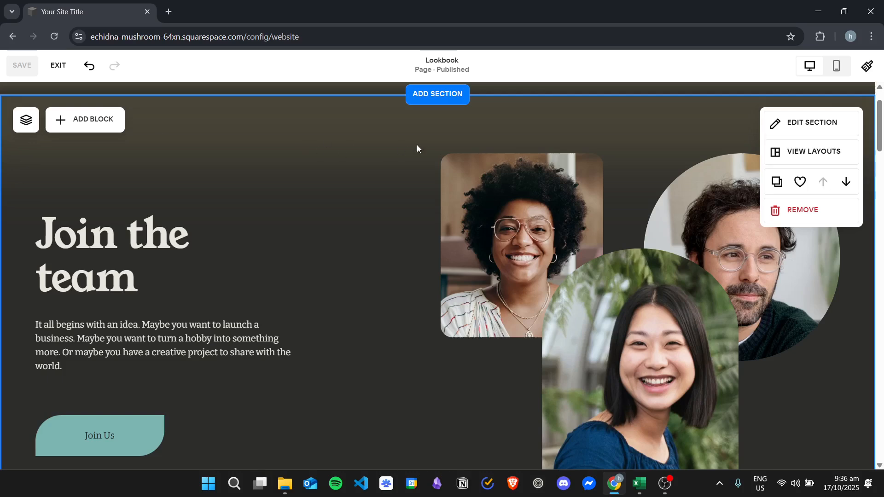
Remove the Join the team section, save the page and exit editing.
{"action": "left_click", "coordinate": [803, 210]}
{"action": "left_click", "coordinate": [530, 288]}
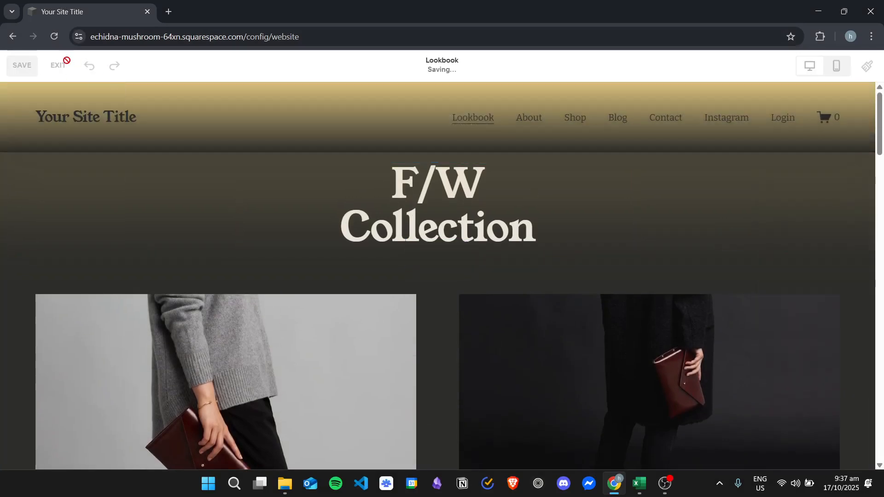
{"action": "left_click", "coordinate": [59, 66]}
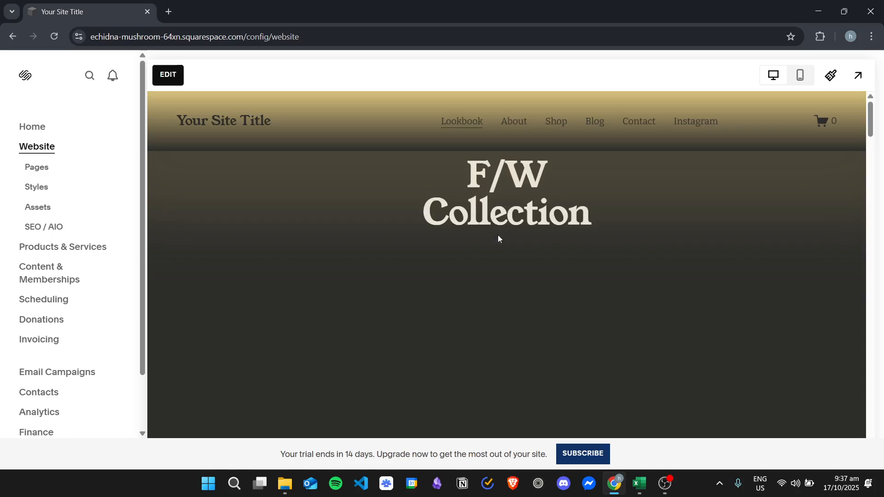
Reopen the page for editing and add the Join the team layout from the People category above the F/W Collection section.
{"action": "left_click", "coordinate": [166, 76]}
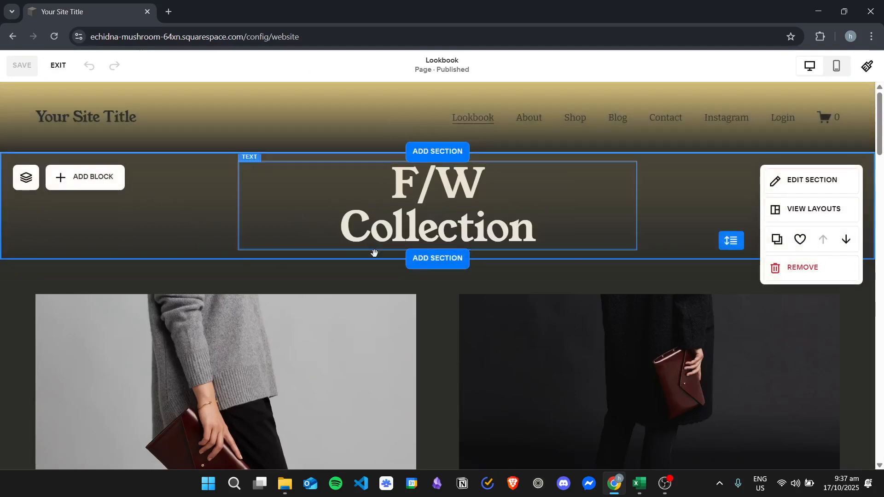
{"action": "left_click", "coordinate": [444, 152]}
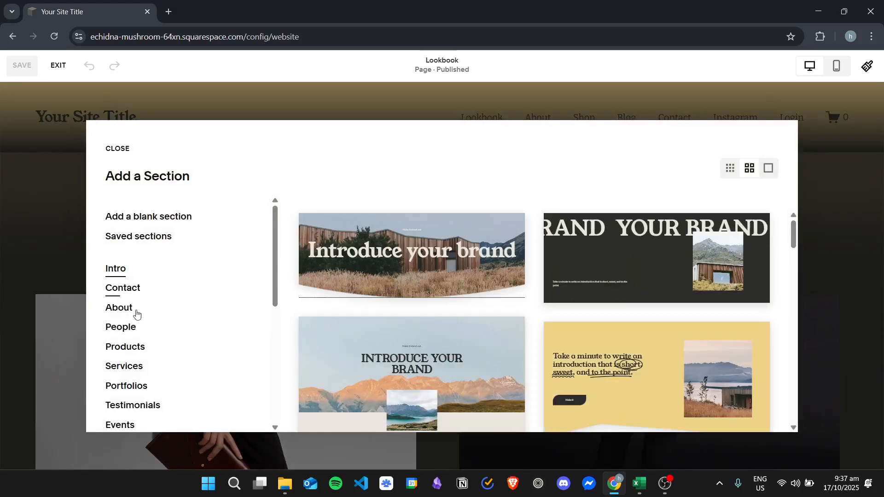
{"action": "left_click", "coordinate": [130, 329]}
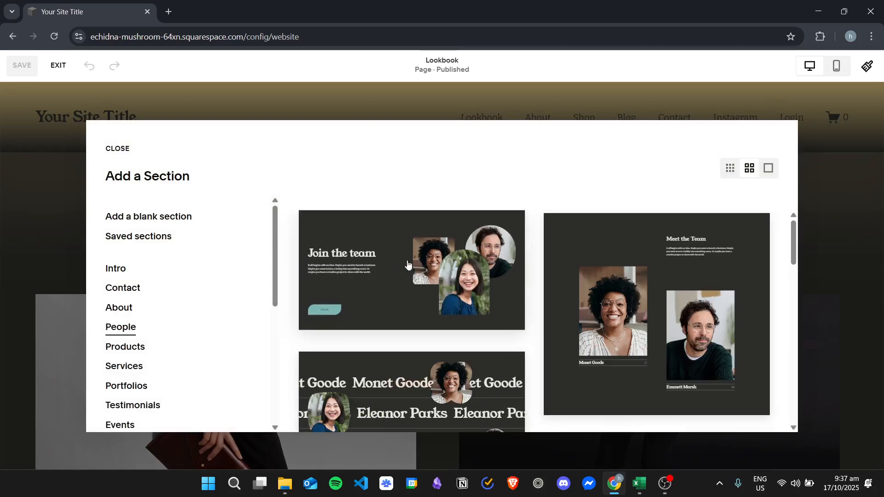
{"action": "left_click", "coordinate": [438, 269]}
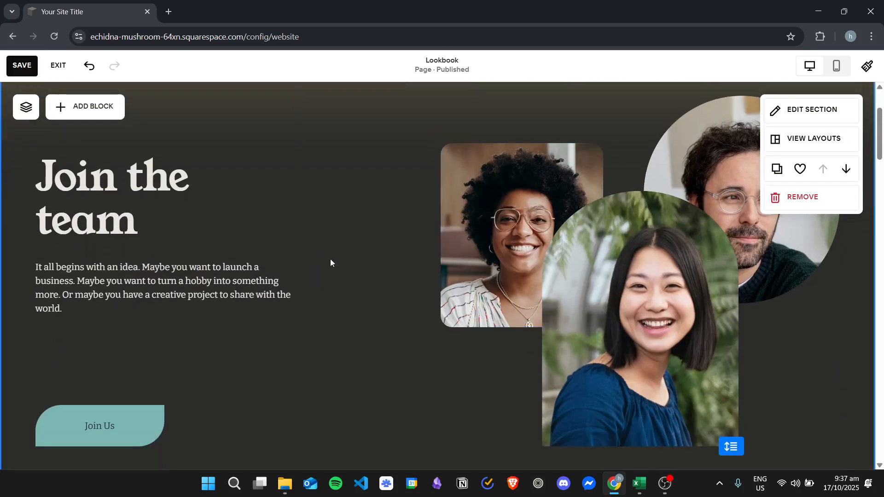
{"action": "scroll", "coordinate": [347, 273], "scroll_direction": "down", "scroll_amount": 1}
{"action": "scroll", "coordinate": [346, 272], "scroll_direction": "up", "scroll_amount": 4}
{"action": "scroll", "coordinate": [397, 203], "scroll_direction": "up", "scroll_amount": 1}
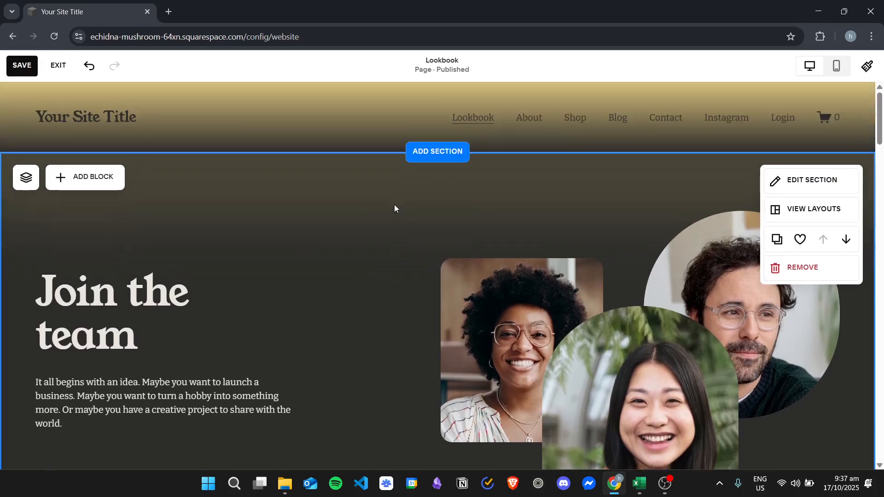
Browse the section layouts available for insertion above the F/W Collection section, closing the gallery without adding one.
{"action": "scroll", "coordinate": [393, 247], "scroll_direction": "down", "scroll_amount": 7}
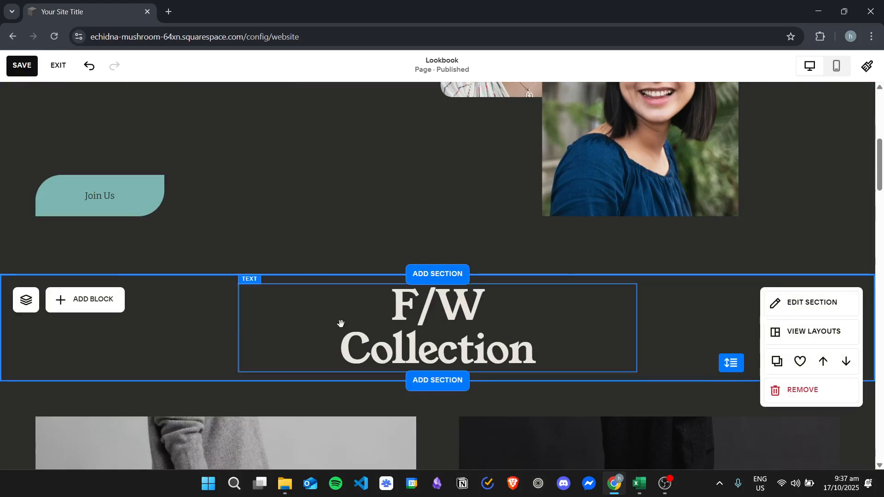
{"action": "left_click", "coordinate": [437, 274]}
{"action": "scroll", "coordinate": [162, 283], "scroll_direction": "down", "scroll_amount": 5}
{"action": "scroll", "coordinate": [162, 322], "scroll_direction": "down", "scroll_amount": 1}
{"action": "scroll", "coordinate": [184, 225], "scroll_direction": "up", "scroll_amount": 6}
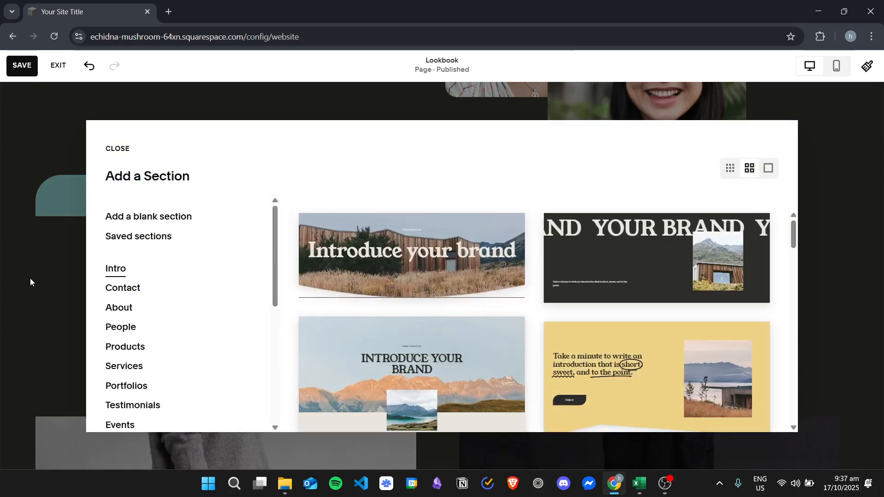
{"action": "left_click", "coordinate": [30, 279]}
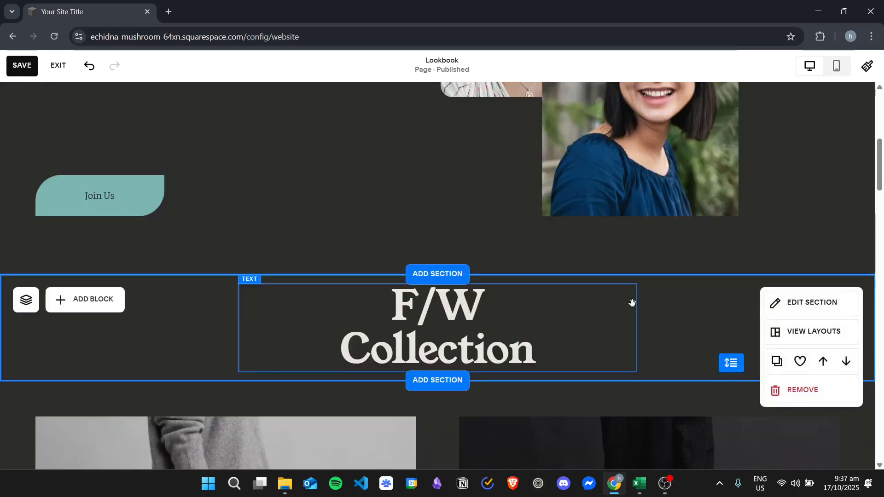
Add the F/W Collection section to the saved sections and remove it from the page.
{"action": "left_click", "coordinate": [799, 362]}
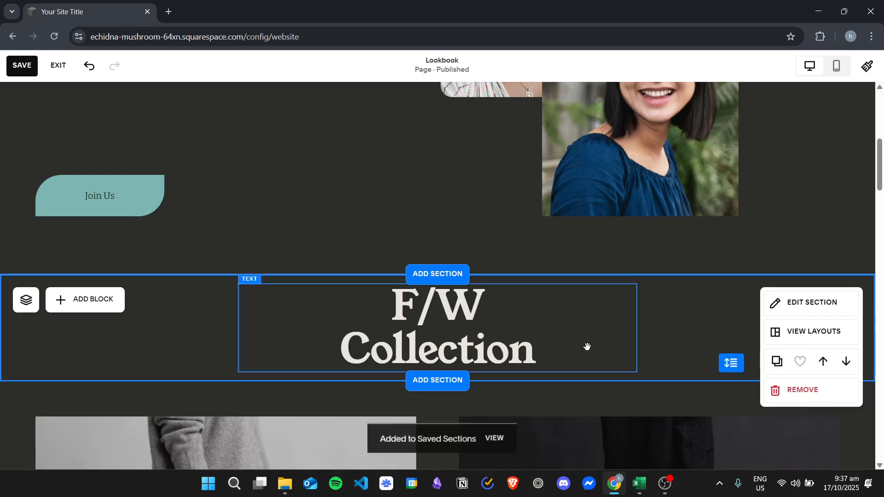
{"action": "left_click", "coordinate": [793, 388]}
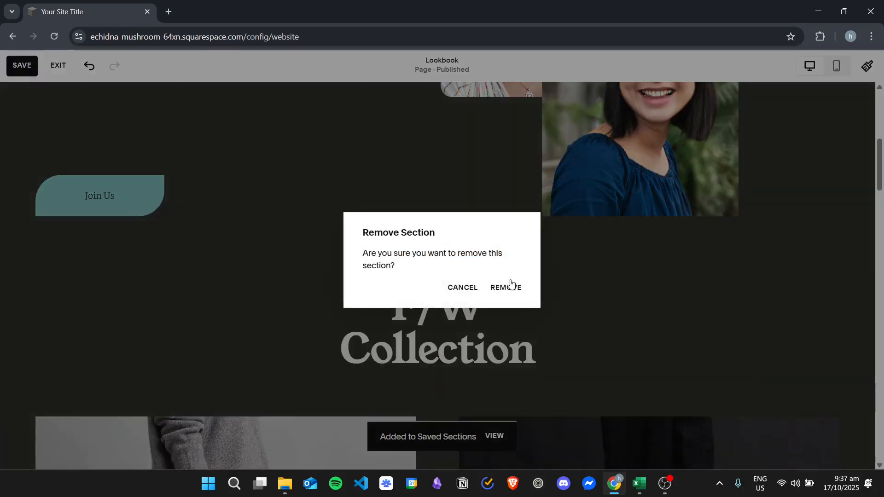
{"action": "left_click", "coordinate": [506, 288]}
Save the Lookbook page and exit editing, reopening the page for editing.
{"action": "left_click", "coordinate": [23, 64]}
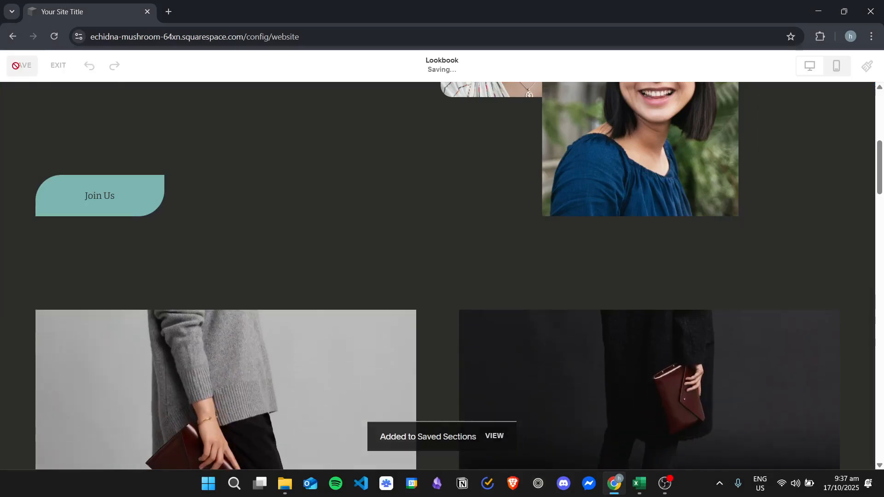
{"action": "left_click", "coordinate": [64, 68]}
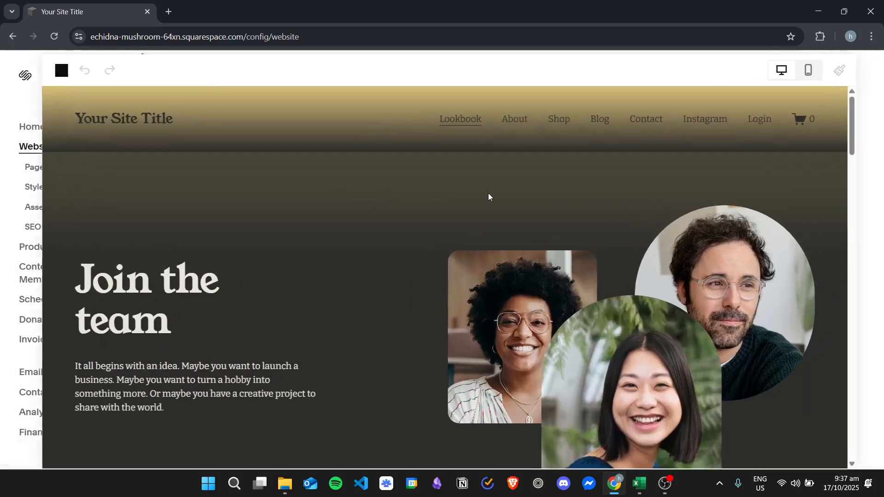
{"action": "left_click", "coordinate": [488, 198]}
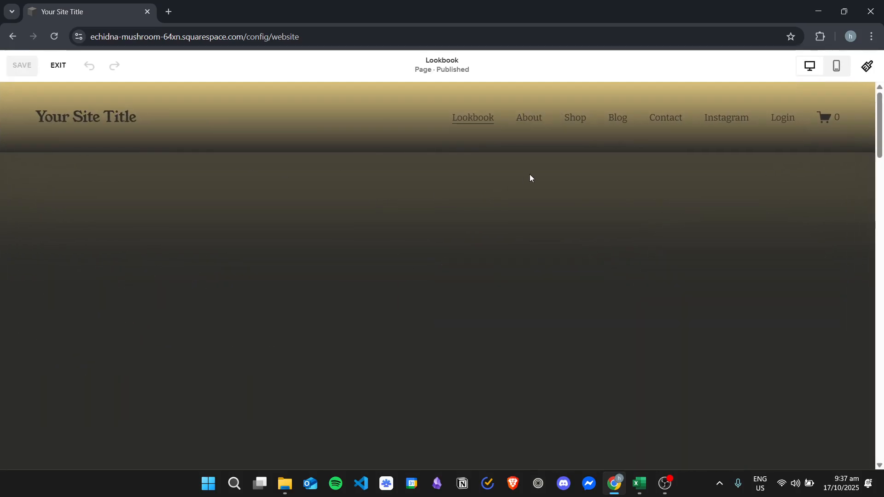
Insert the F/W Collection section from the saved sections directly below the Join the team section.
{"action": "scroll", "coordinate": [444, 202], "scroll_direction": "down", "scroll_amount": 3}
{"action": "scroll", "coordinate": [443, 208], "scroll_direction": "down", "scroll_amount": 4}
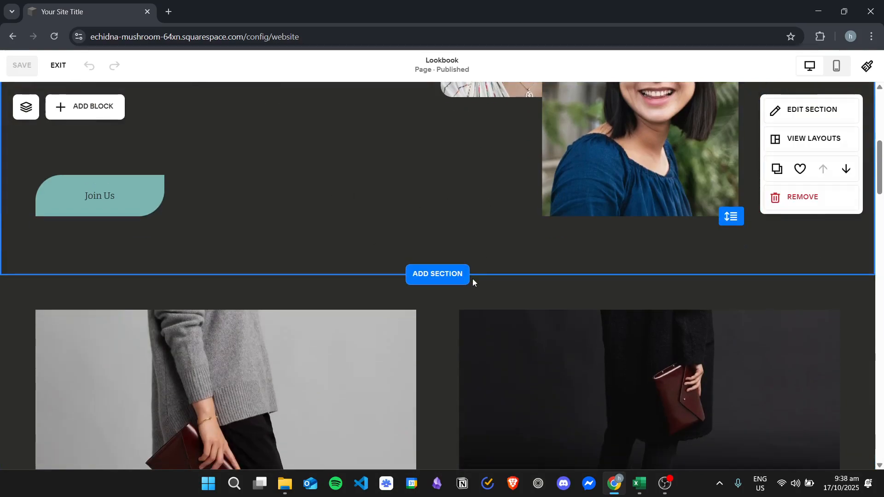
{"action": "left_click", "coordinate": [438, 275]}
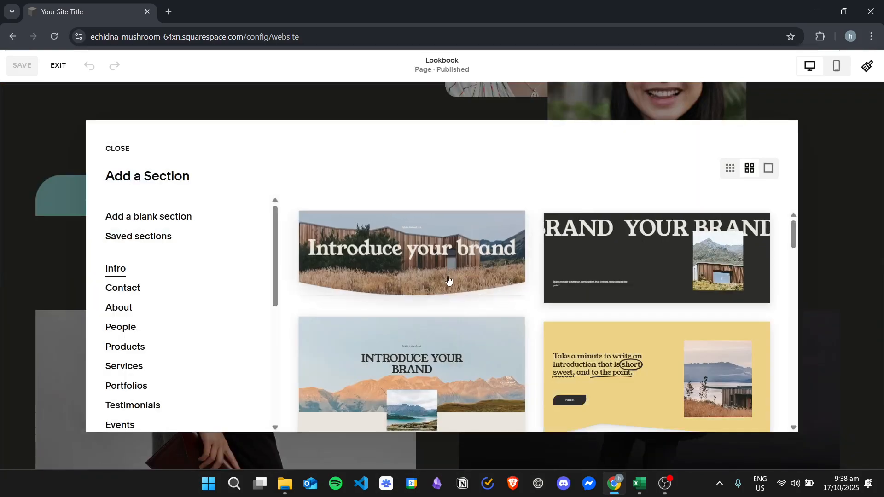
{"action": "left_click", "coordinate": [146, 244]}
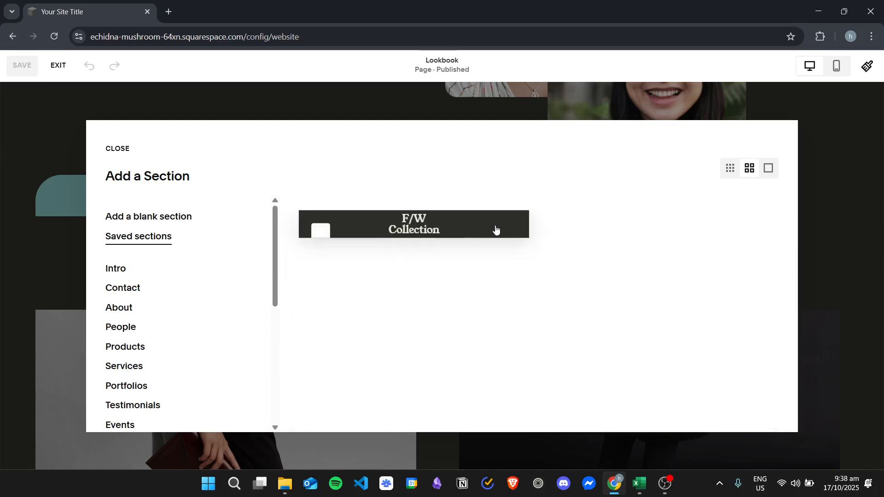
{"action": "left_click", "coordinate": [470, 227]}
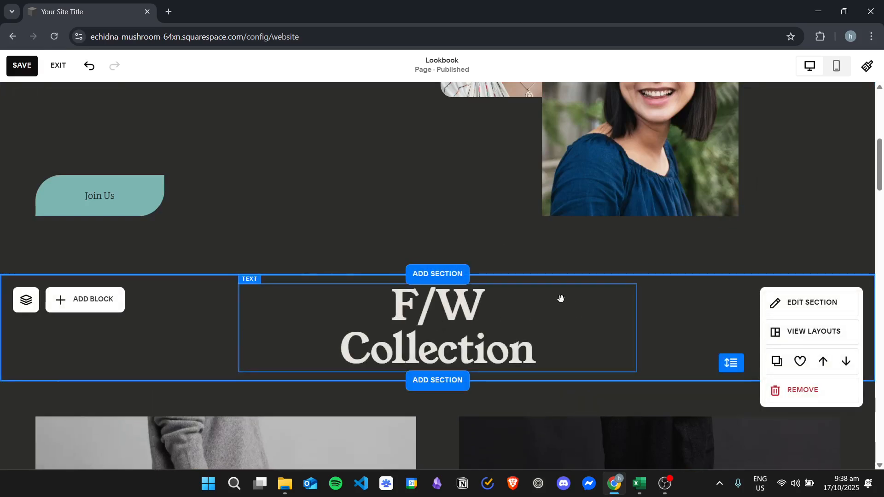
{"action": "scroll", "coordinate": [665, 320], "scroll_direction": "up", "scroll_amount": 1}
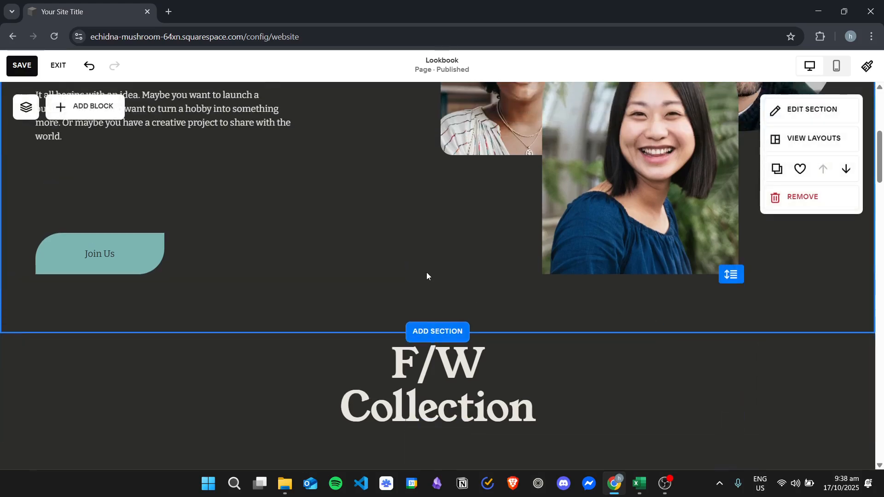
{"action": "scroll", "coordinate": [428, 272], "scroll_direction": "up", "scroll_amount": 6}
{"action": "scroll", "coordinate": [385, 240], "scroll_direction": "down", "scroll_amount": 5}
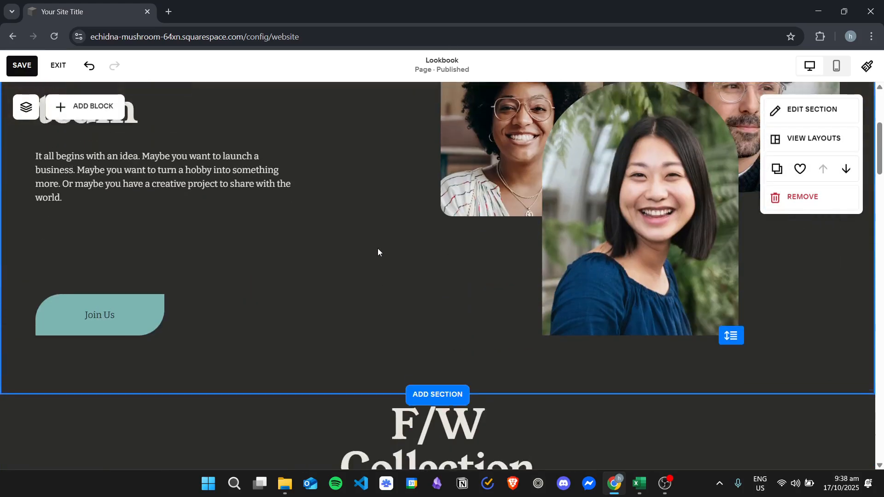
{"action": "scroll", "coordinate": [377, 252], "scroll_direction": "down", "scroll_amount": 3}
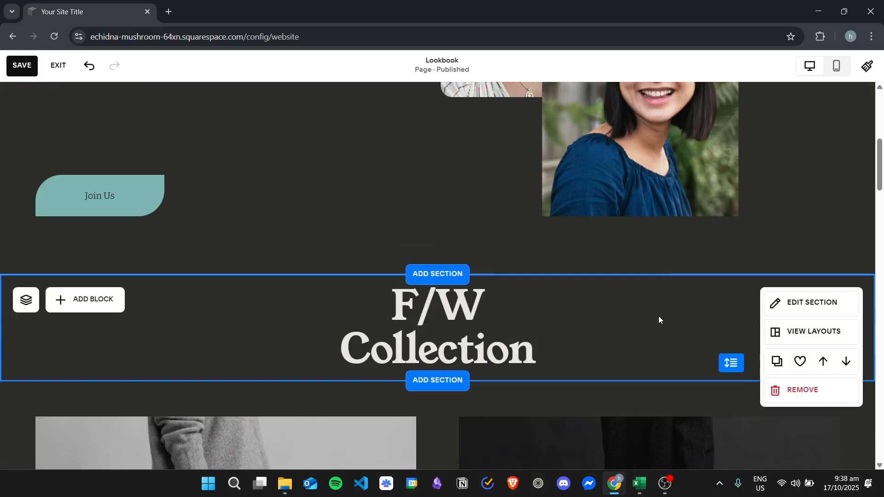